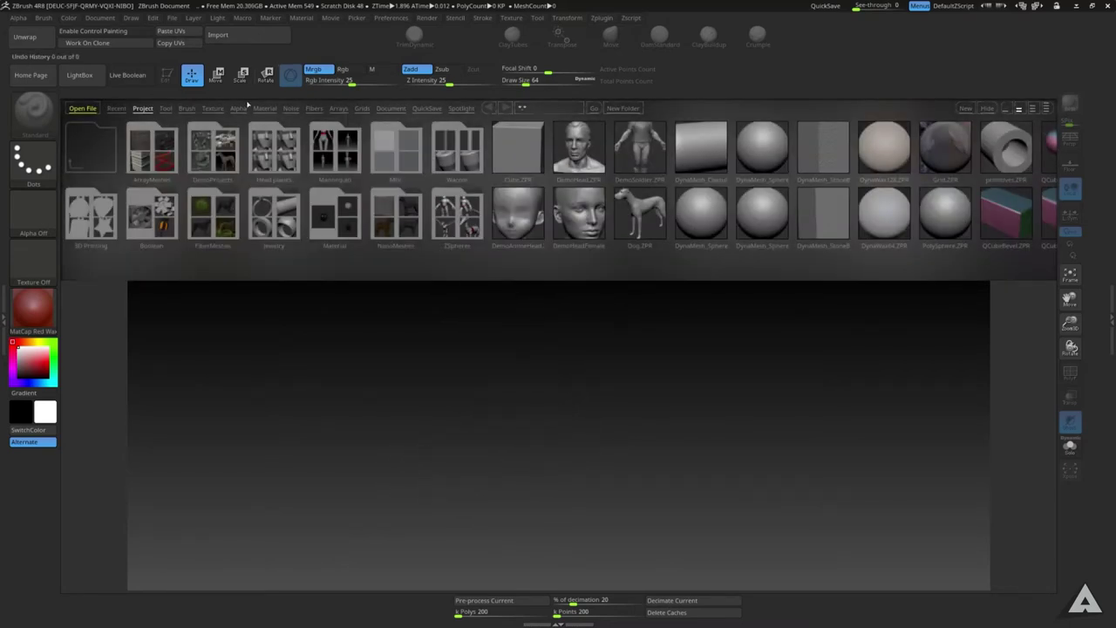
# Load the ShadowBox128 tool from the LightBox ShadowBox folder and place it on the canvas in edit mode.
pyautogui.click(165, 109)
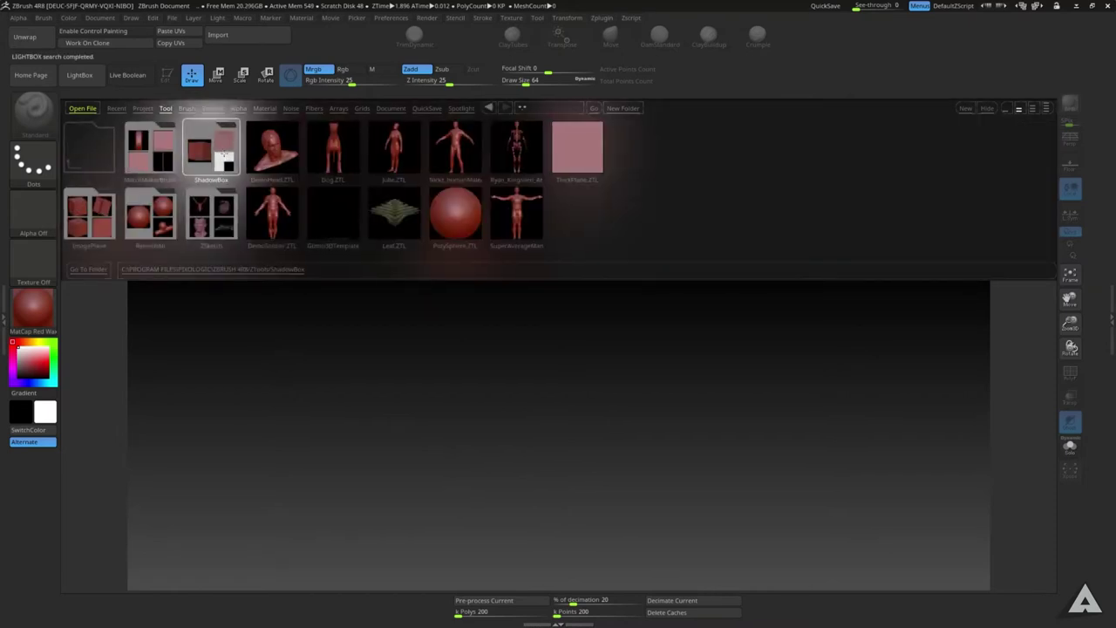
pyautogui.doubleClick(225, 154)
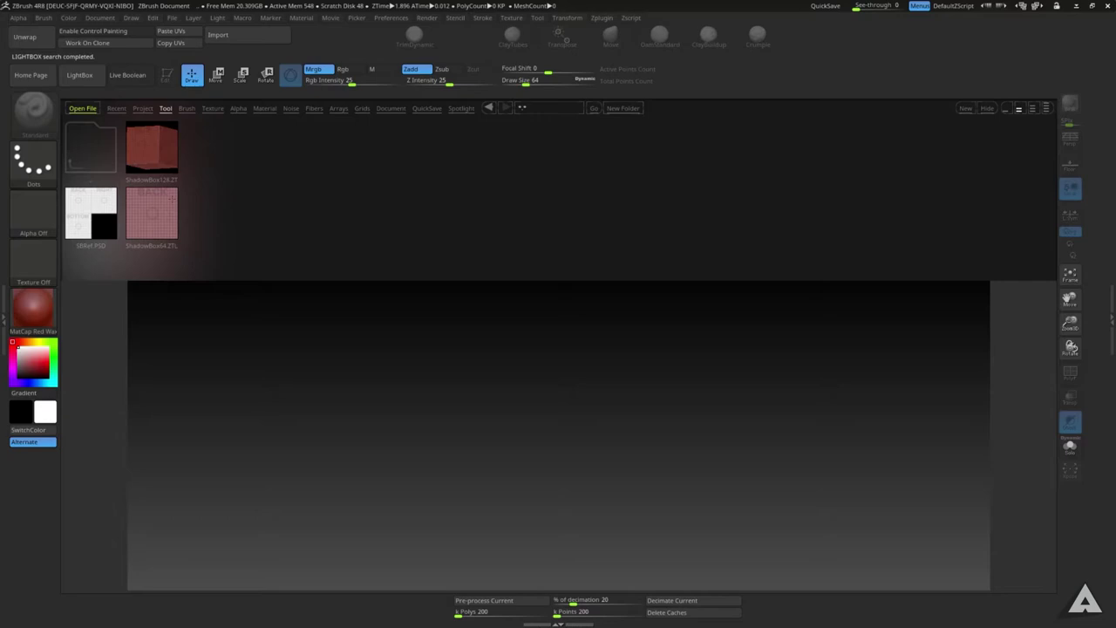
pyautogui.doubleClick(151, 149)
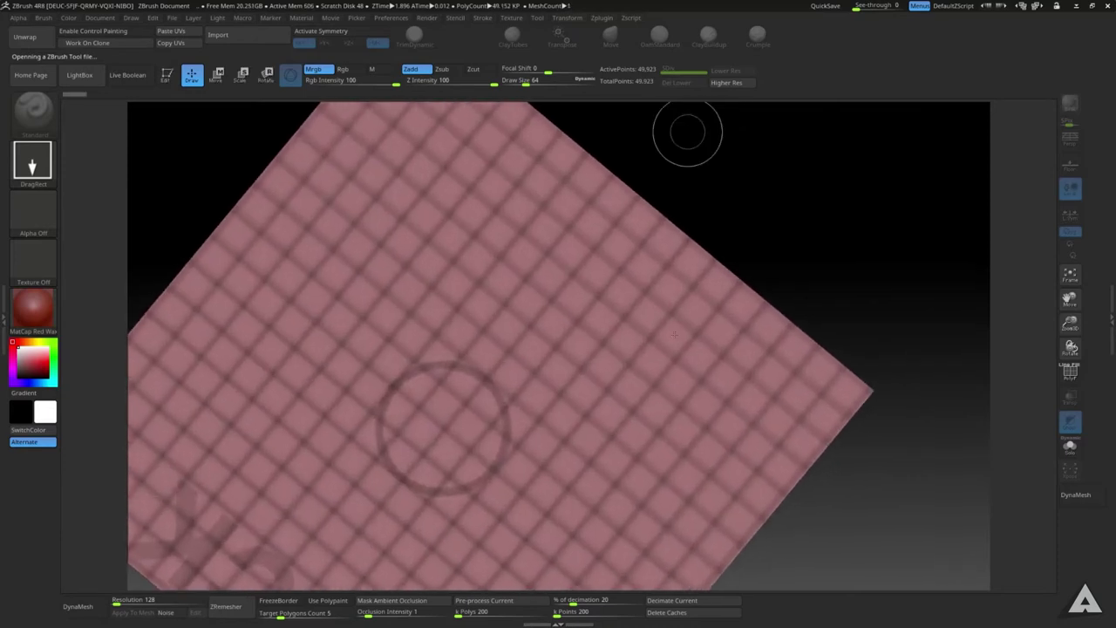
pyautogui.moveTo(685, 131); pyautogui.dragTo(706, 375)
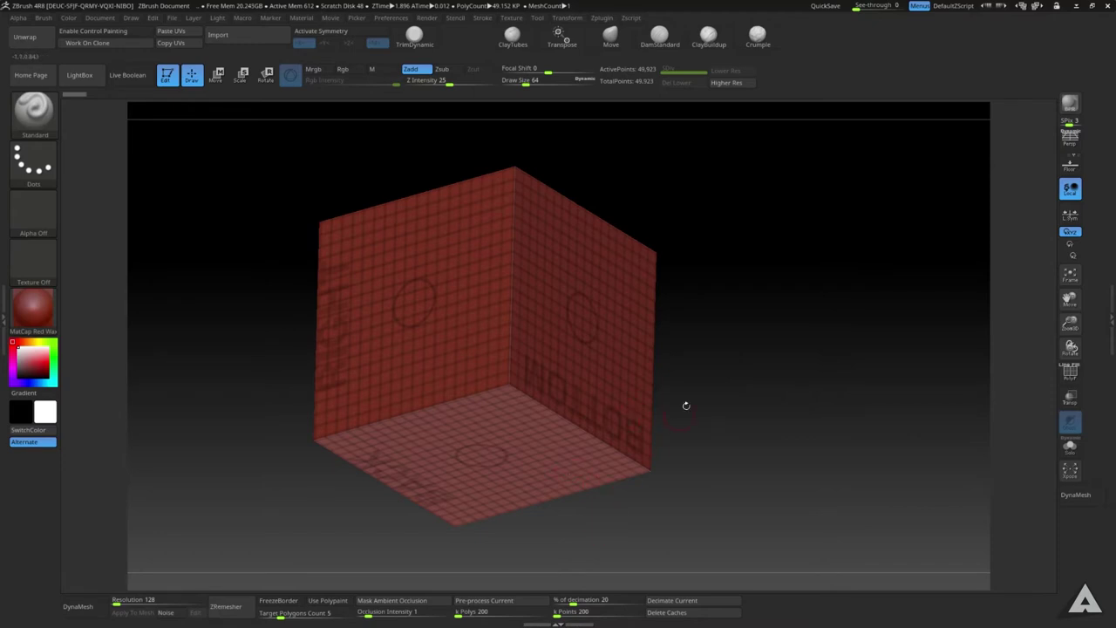
pyautogui.press('ctrl')
# Open the ShadowBox settings in the tool's Geometry section.
pyautogui.click(1111, 307)
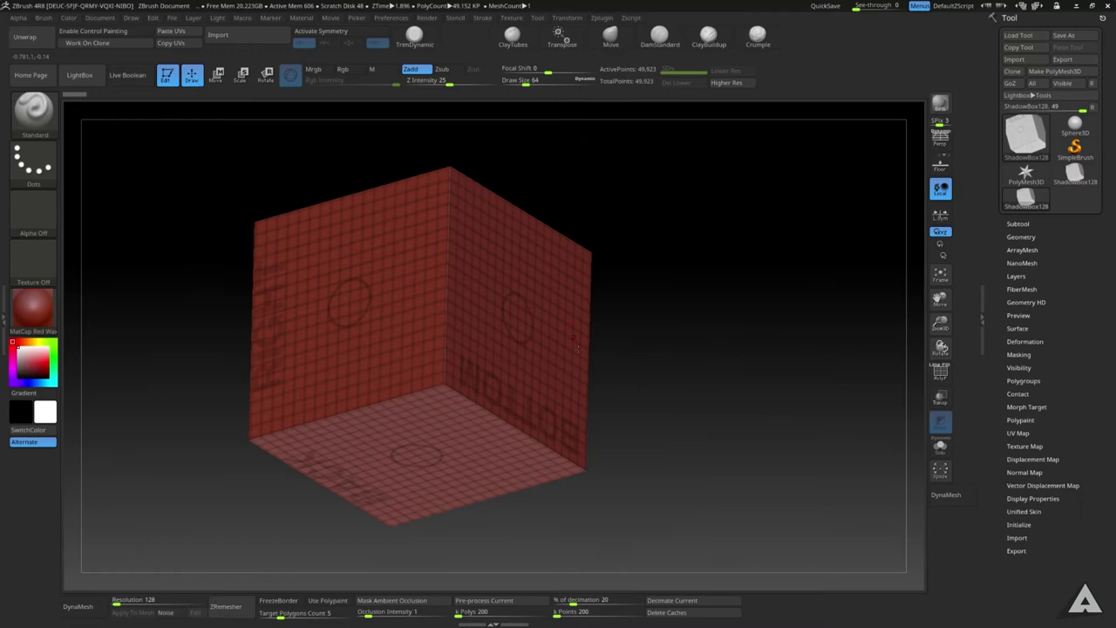
pyautogui.click(1025, 237)
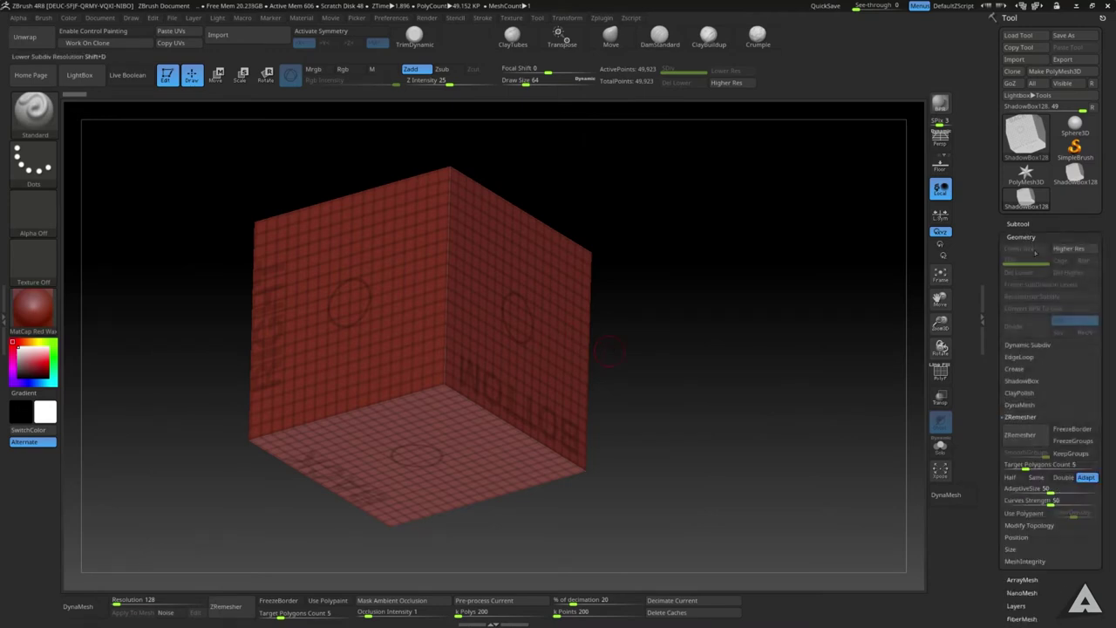
pyautogui.click(1019, 382)
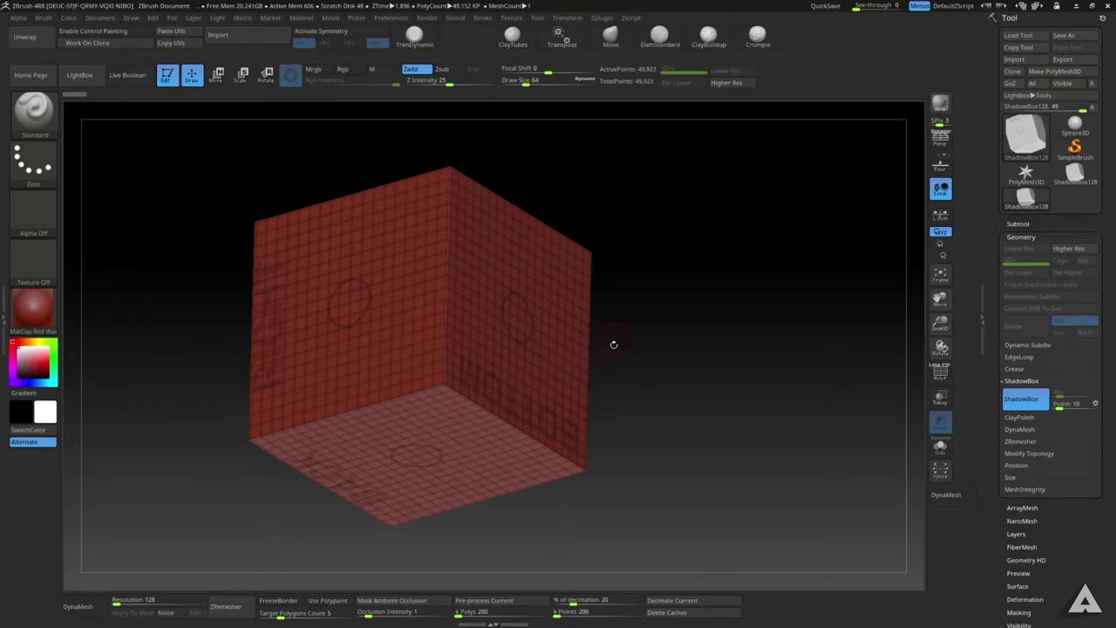
# Try a freehand S-shaped mask stroke on one side wall of the shadow box, and undo it.
pyautogui.moveTo(643, 376); pyautogui.dragTo(456, 439)
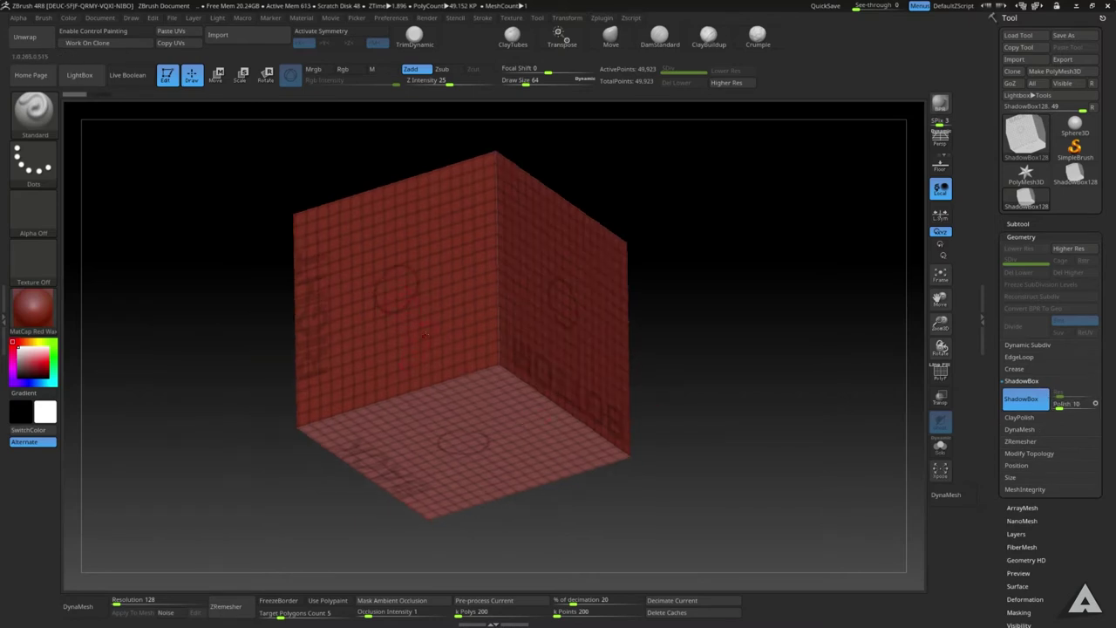
pyautogui.press('ctrl')
pyautogui.press('ctrl')
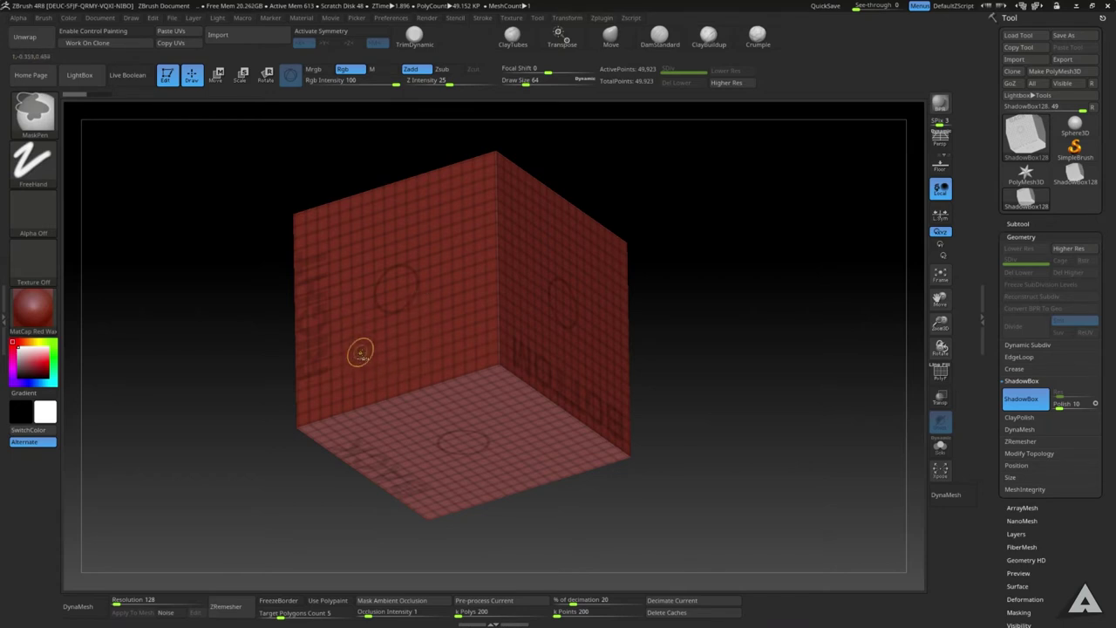
pyautogui.moveTo(381, 362)
pyautogui.keyDown('ctrl'); pyautogui.mouseDown()
pyautogui.moveTo(349, 323)
pyautogui.moveTo(410, 305)
pyautogui.moveTo(467, 263)
pyautogui.moveTo(422, 228)
pyautogui.moveTo(407, 258)
pyautogui.mouseUp(); pyautogui.keyUp('ctrl')
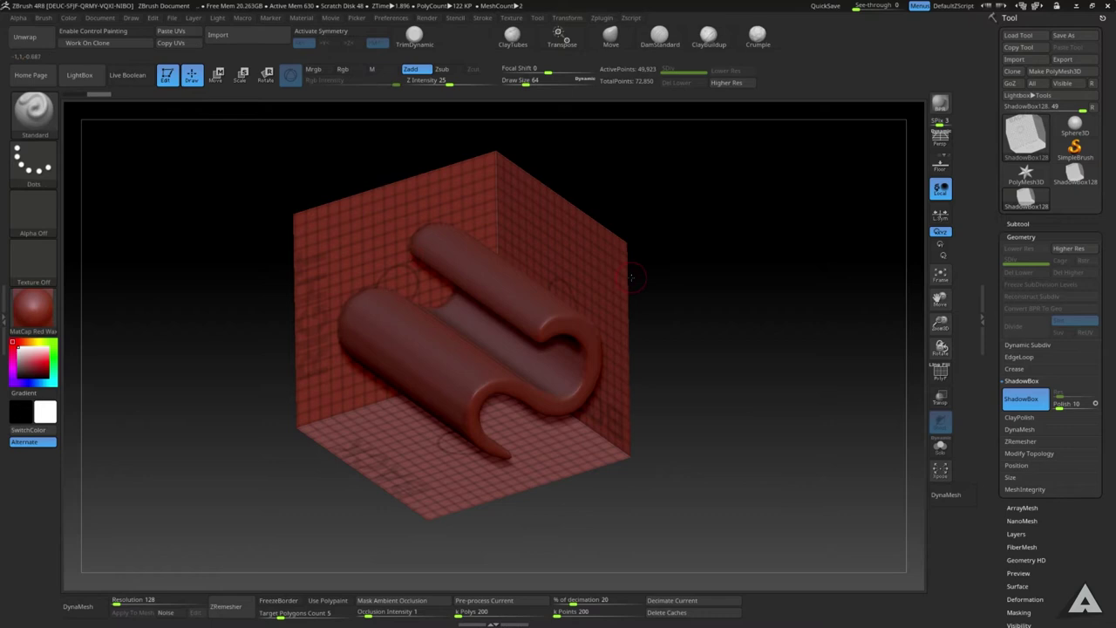
pyautogui.moveTo(635, 282); pyautogui.dragTo(667, 293)
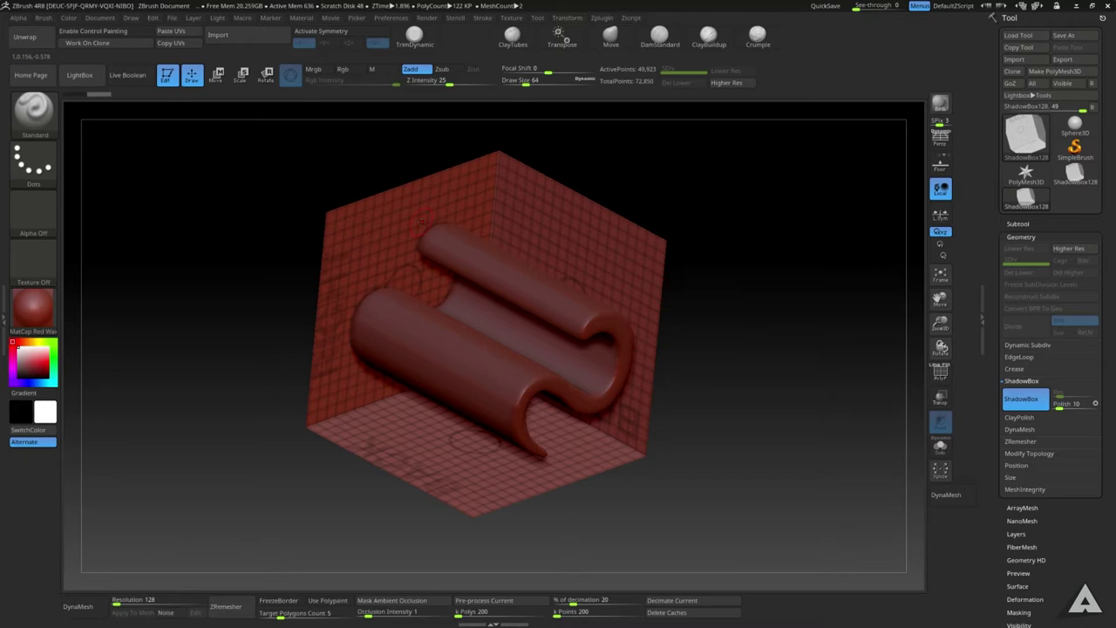
pyautogui.hotkey('ctrl', 'z')
# Mask an S-shaped stroke on the side wall and a short stroke on the adjacent wall of the shadow box.
pyautogui.moveTo(393, 365)
pyautogui.keyDown('ctrl'); pyautogui.mouseDown()
pyautogui.moveTo(379, 342)
pyautogui.moveTo(464, 255)
pyautogui.moveTo(415, 227)
pyautogui.mouseUp(); pyautogui.keyUp('ctrl')
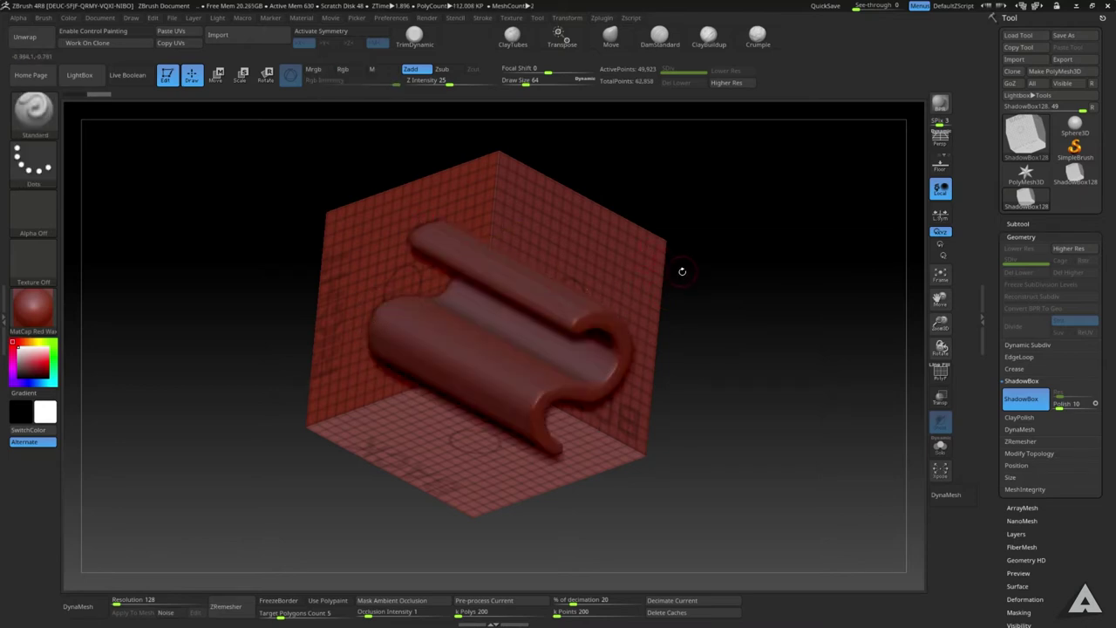
pyautogui.moveTo(682, 271); pyautogui.dragTo(695, 272)
pyautogui.keyDown('ctrl'); pyautogui.moveTo(576, 245); pyautogui.dragTo(570, 325); pyautogui.keyUp('ctrl')
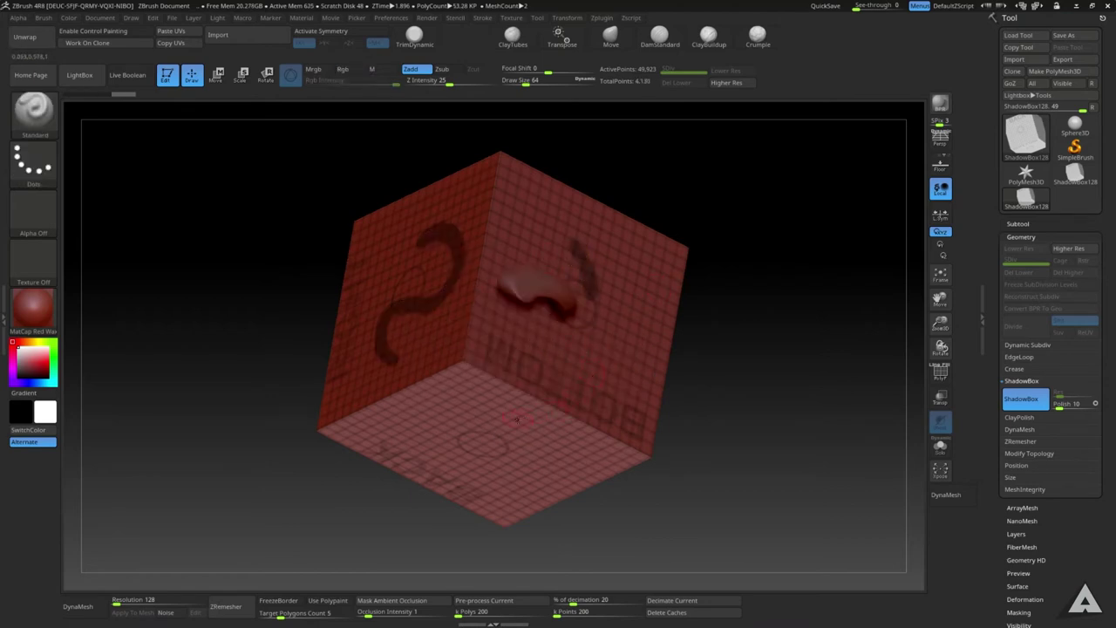
# Raise the draw size to 128, mask a broad patch on the floor, and extend the mask downward on the adjacent wall.
pyautogui.press(']')
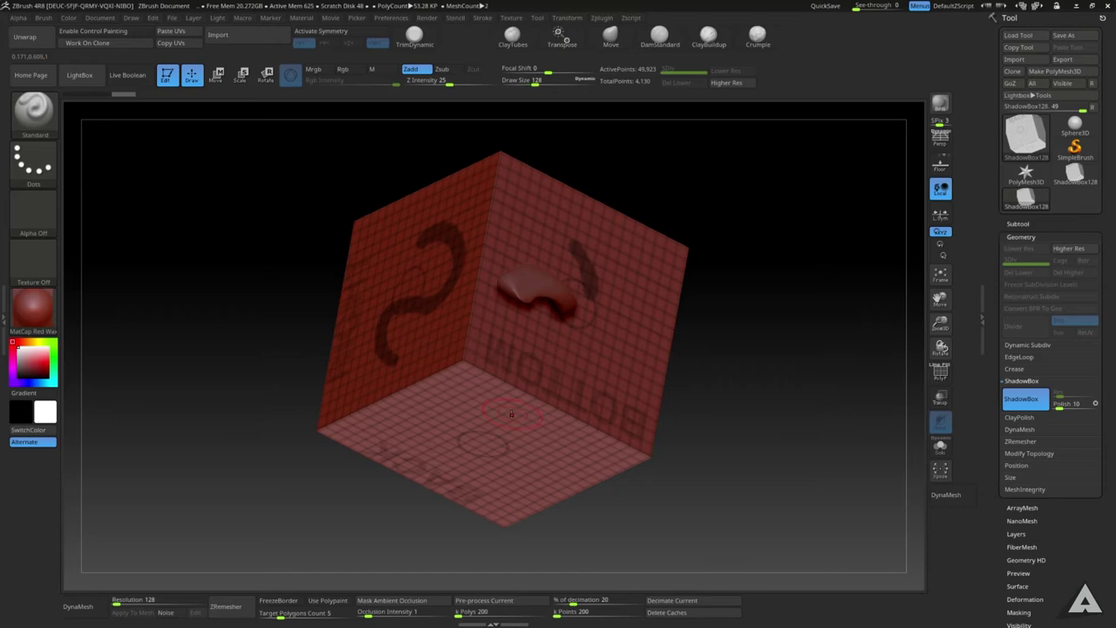
pyautogui.moveTo(512, 416)
pyautogui.keyDown('ctrl'); pyautogui.mouseDown()
pyautogui.moveTo(428, 460)
pyautogui.moveTo(433, 443)
pyautogui.moveTo(514, 436)
pyautogui.mouseUp(); pyautogui.keyUp('ctrl')
pyautogui.moveTo(716, 297)
pyautogui.mouseDown()
pyautogui.moveTo(728, 299)
pyautogui.moveTo(718, 279)
pyautogui.moveTo(646, 272)
pyautogui.moveTo(572, 284)
pyautogui.moveTo(586, 239)
pyautogui.moveTo(573, 251)
pyautogui.mouseUp()
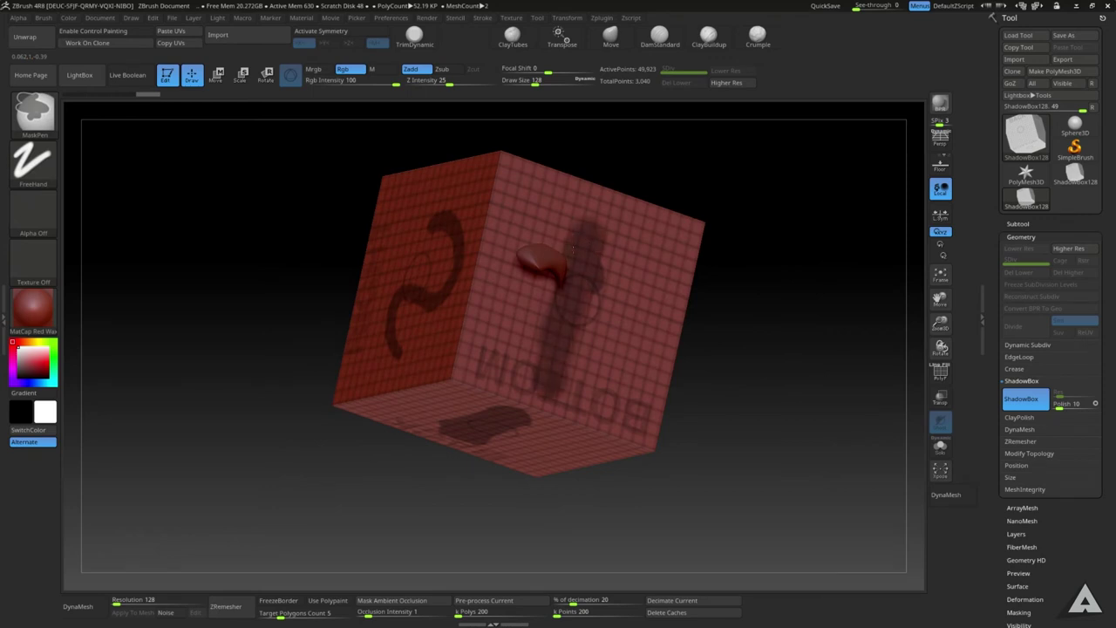
# Leave ShadowBox mode, set its resolution to 496, and re-enter it to rebuild the S-shaped form.
pyautogui.moveTo(733, 267)
pyautogui.mouseDown()
pyautogui.moveTo(710, 282)
pyautogui.moveTo(715, 242)
pyautogui.moveTo(431, 308)
pyautogui.mouseUp()
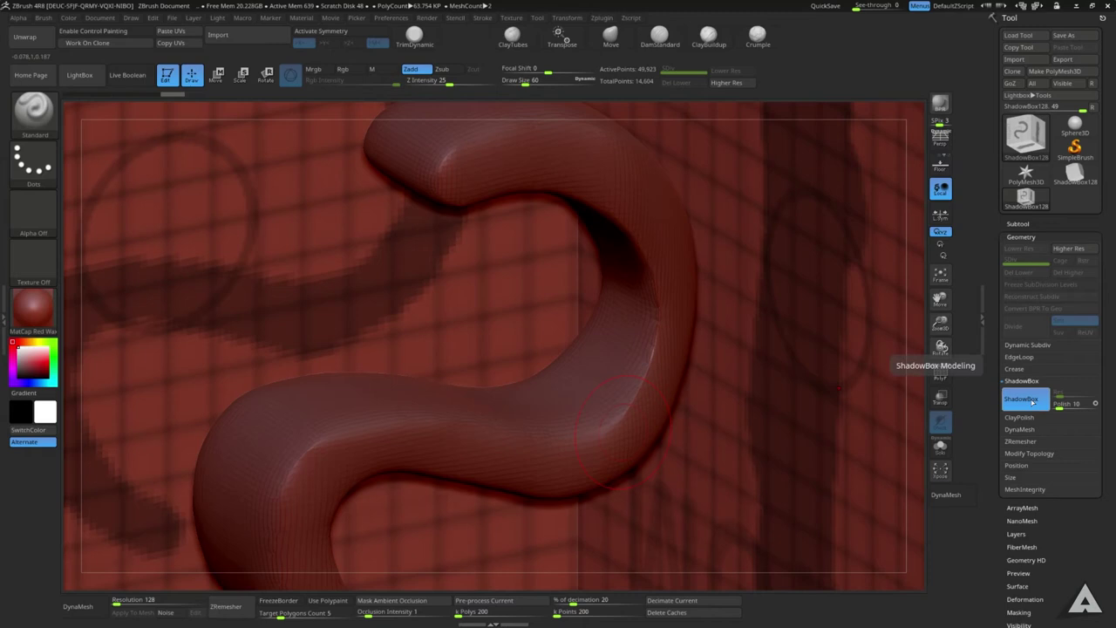
pyautogui.click(1027, 400)
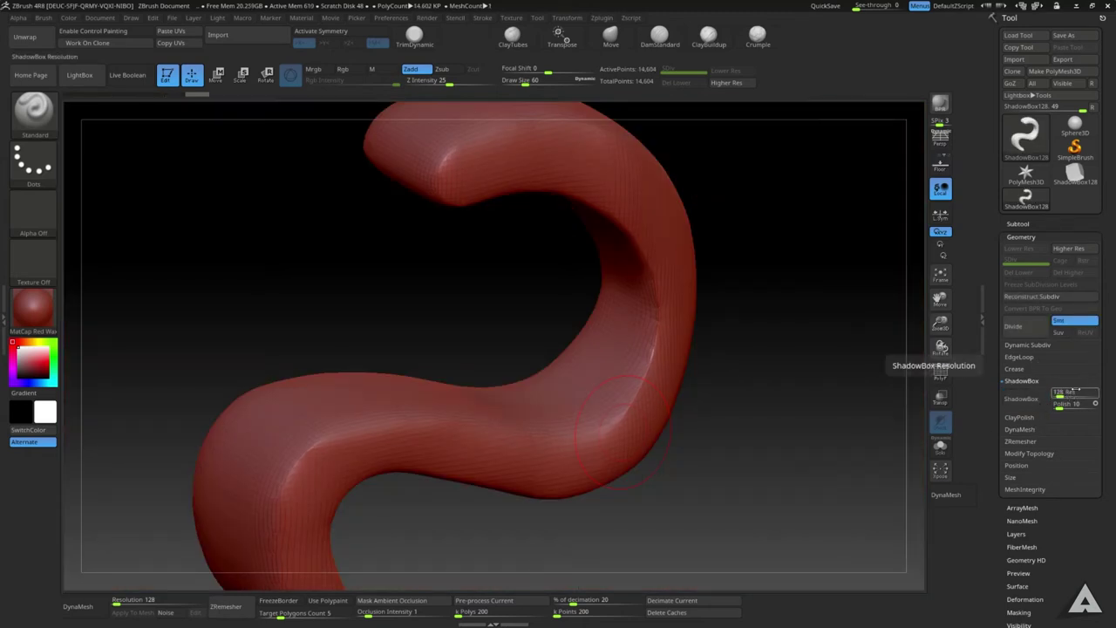
pyautogui.click(1027, 403)
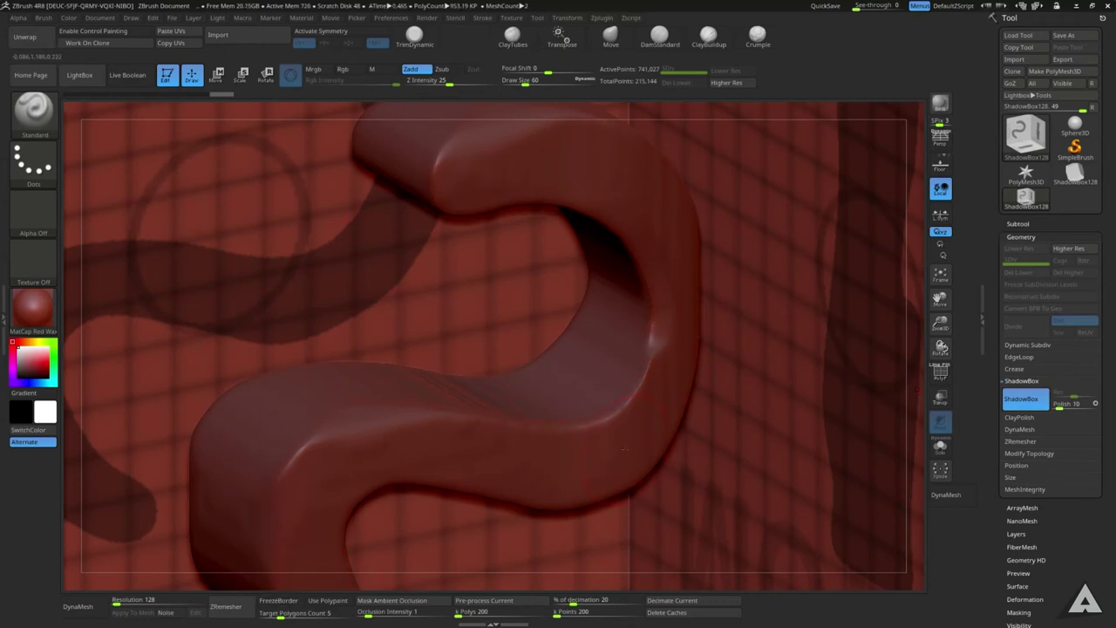
# Leave ShadowBox mode, set Polish to 4, and re-enter it to rebuild the S-shaped form.
pyautogui.click(1025, 399)
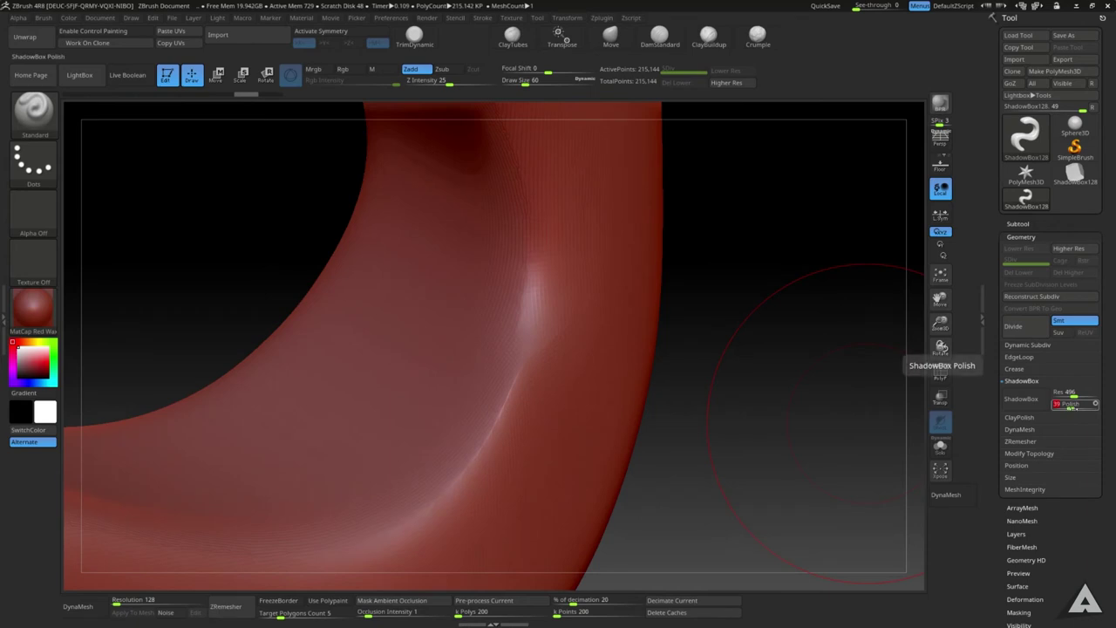
pyautogui.moveTo(1070, 406)
pyautogui.mouseDown()
pyautogui.moveTo(1080, 406)
pyautogui.moveTo(1055, 406)
pyautogui.mouseUp()
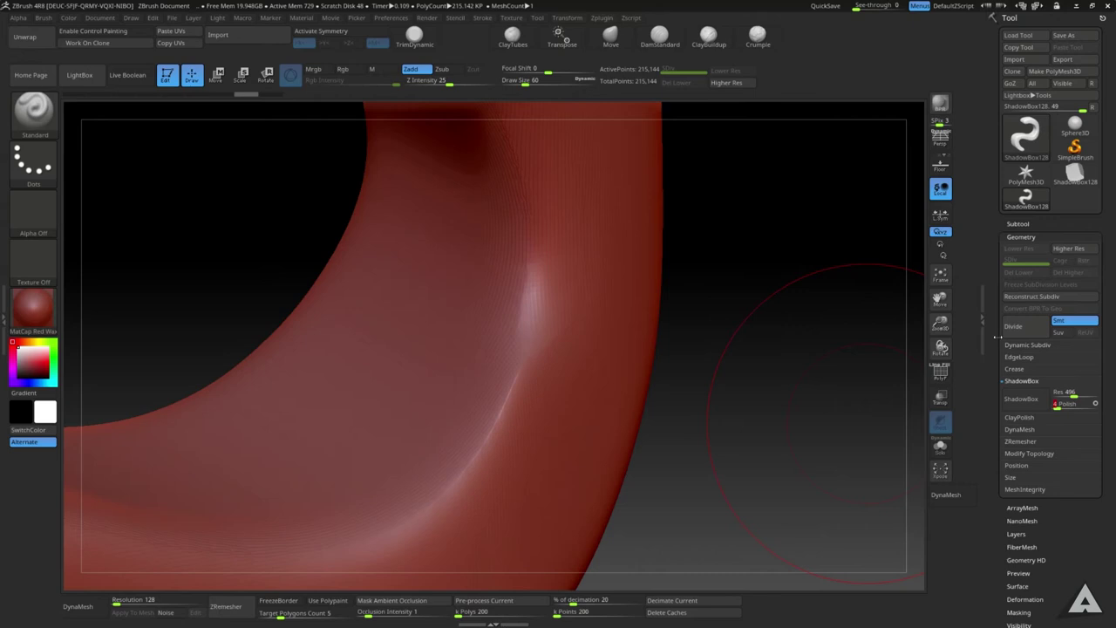
pyautogui.click(1022, 400)
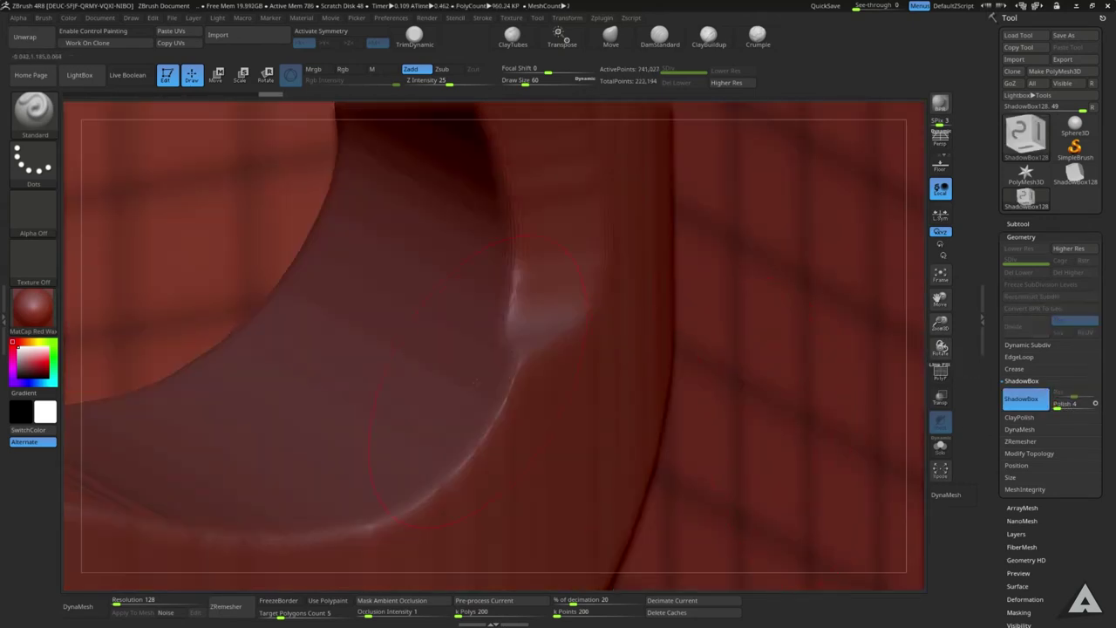
# Leave ShadowBox mode, raise Polish to 72, and re-enter it to rebuild the S-shaped form.
pyautogui.click(1043, 403)
pyautogui.click(1084, 404)
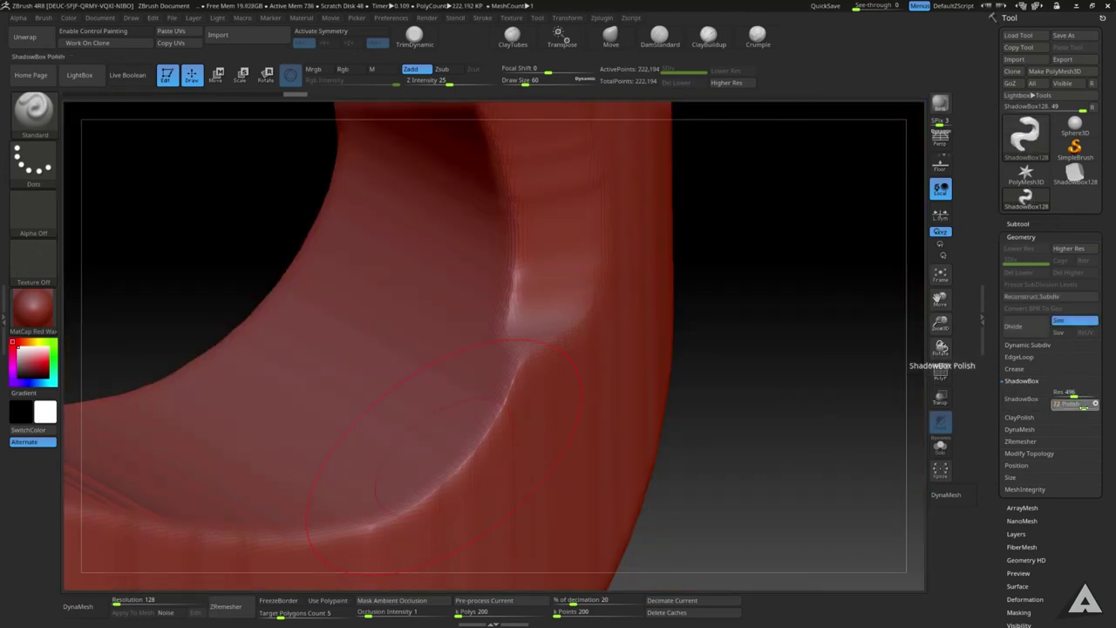
pyautogui.click(1033, 404)
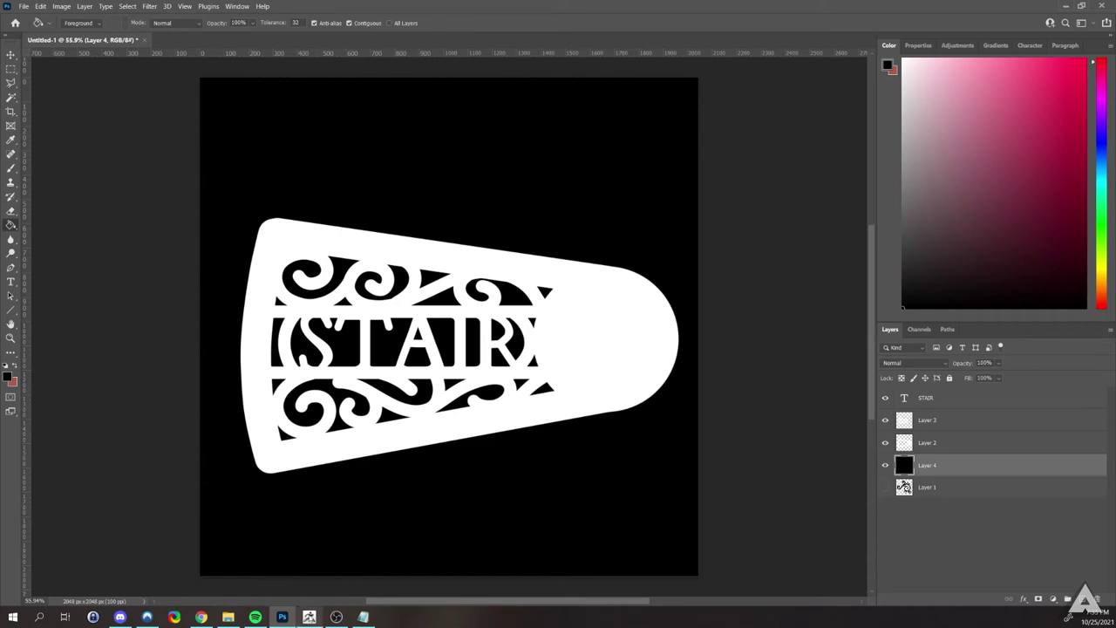
# Switch from Photoshop to ZBrush and set the MaskPen brush to the DragRect stroke.
pyautogui.click(309, 616)
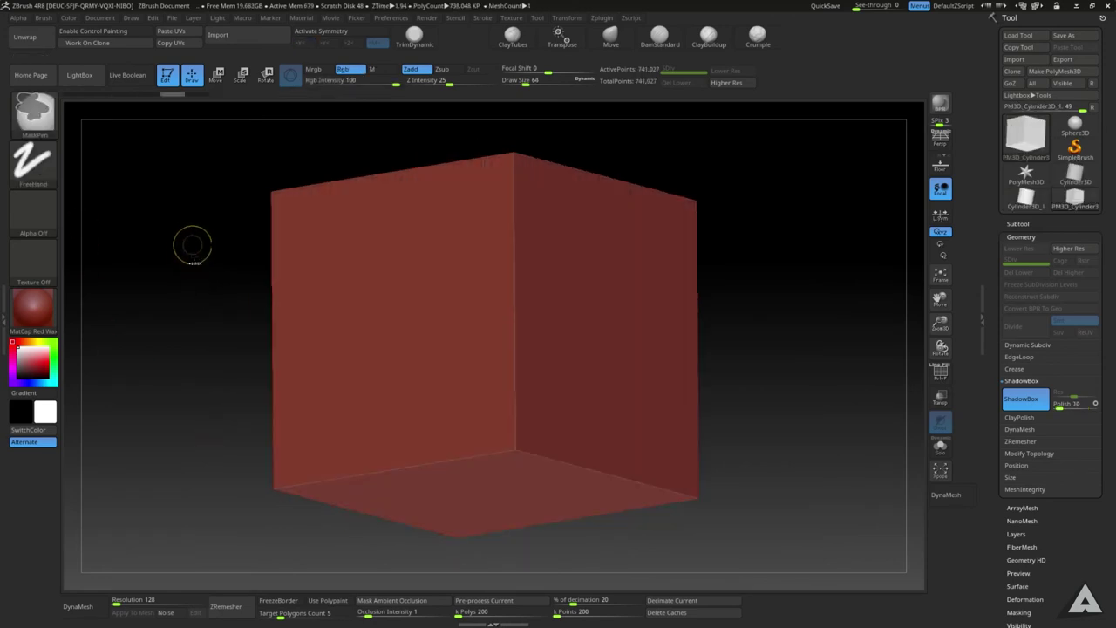
pyautogui.keyDown('ctrl'); pyautogui.click(34, 170); pyautogui.keyUp('ctrl')
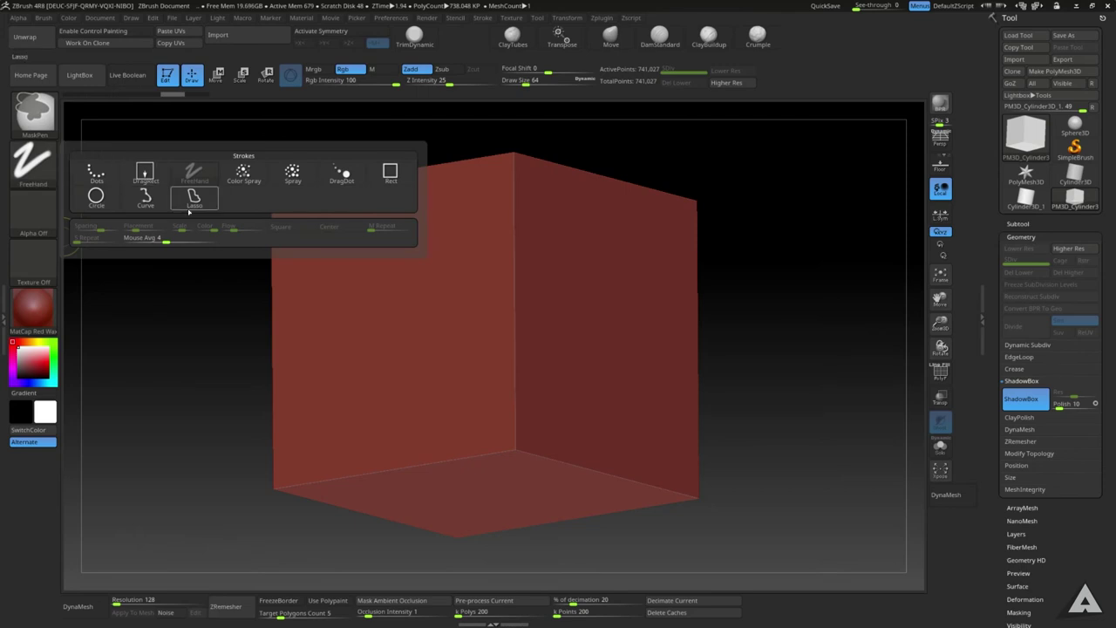
pyautogui.click(145, 172)
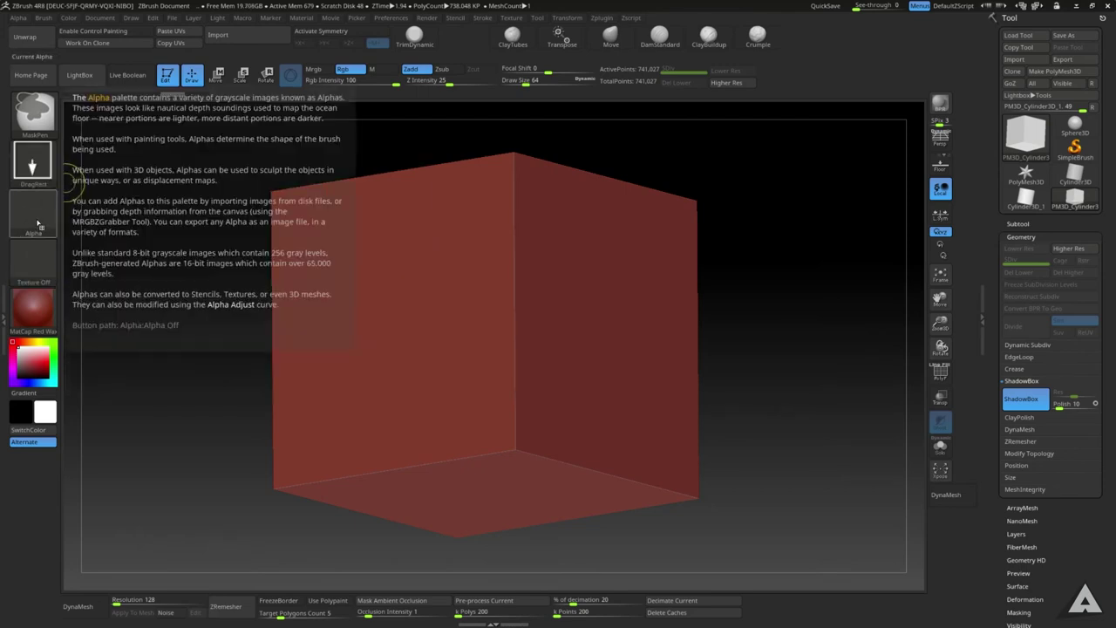
# Import the STAIR ornament image from the Desktop's Alpha folder as the MaskPen alpha.
pyautogui.click(35, 228)
pyautogui.click(84, 465)
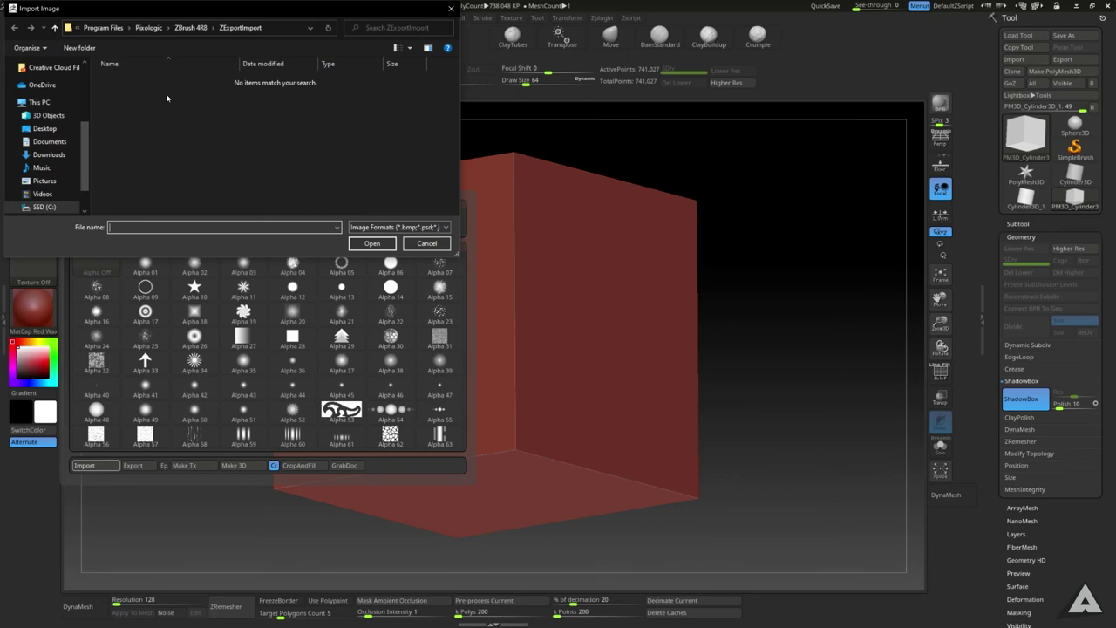
pyautogui.click(45, 128)
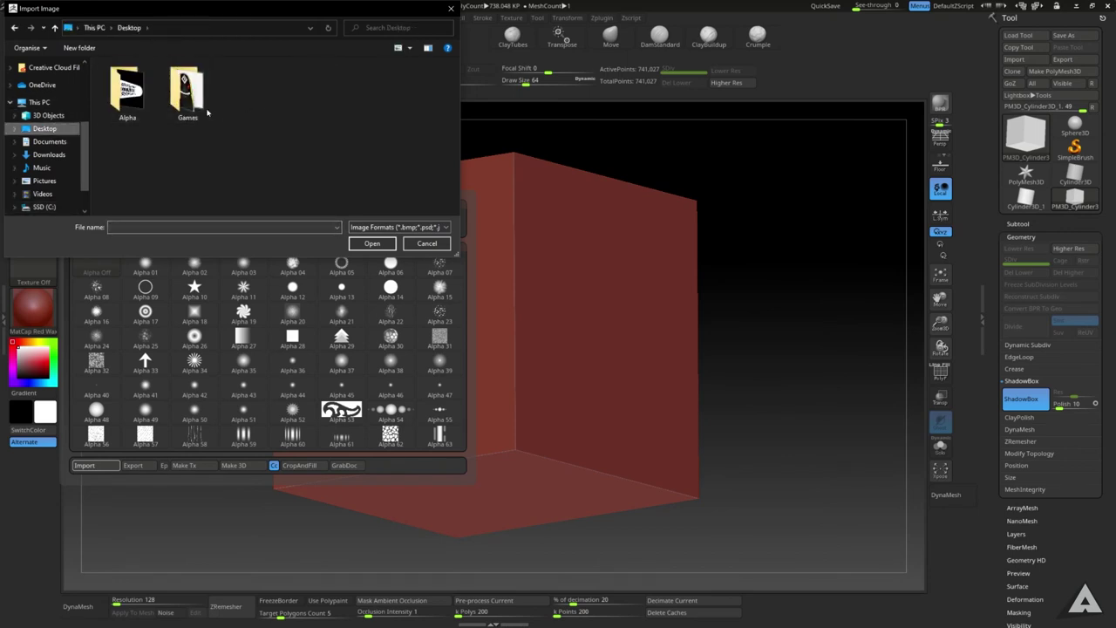
pyautogui.doubleClick(124, 104)
pyautogui.doubleClick(127, 100)
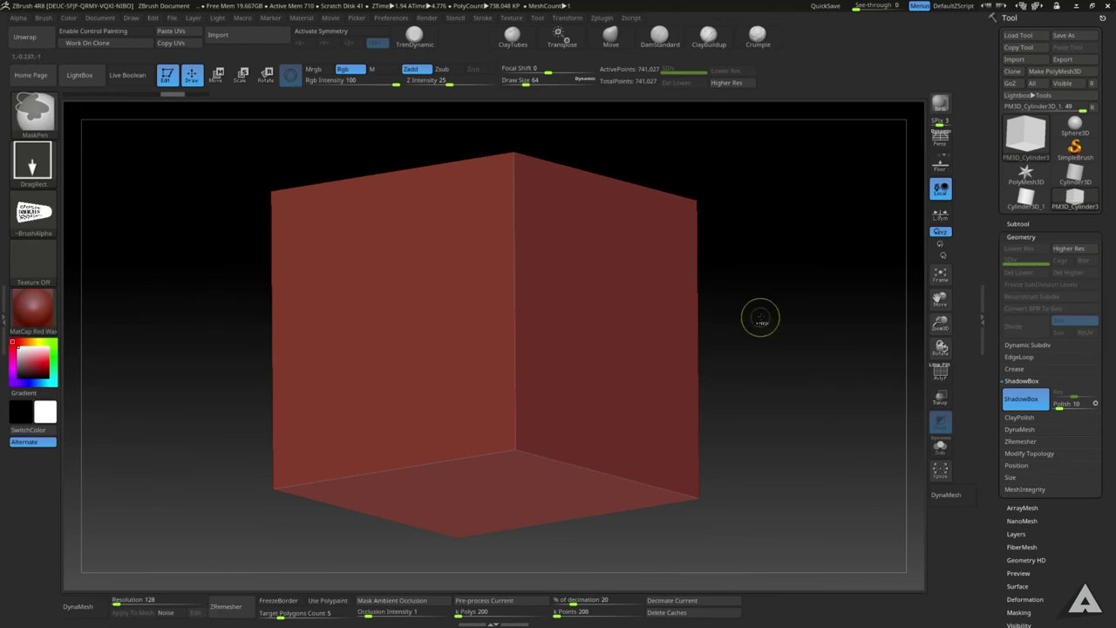
# Face the shadow box wall straight on, try stamping the STAIR alpha as a mask from its centre, and undo it.
pyautogui.moveTo(773, 327); pyautogui.dragTo(760, 322)
pyautogui.rightClick(652, 413)
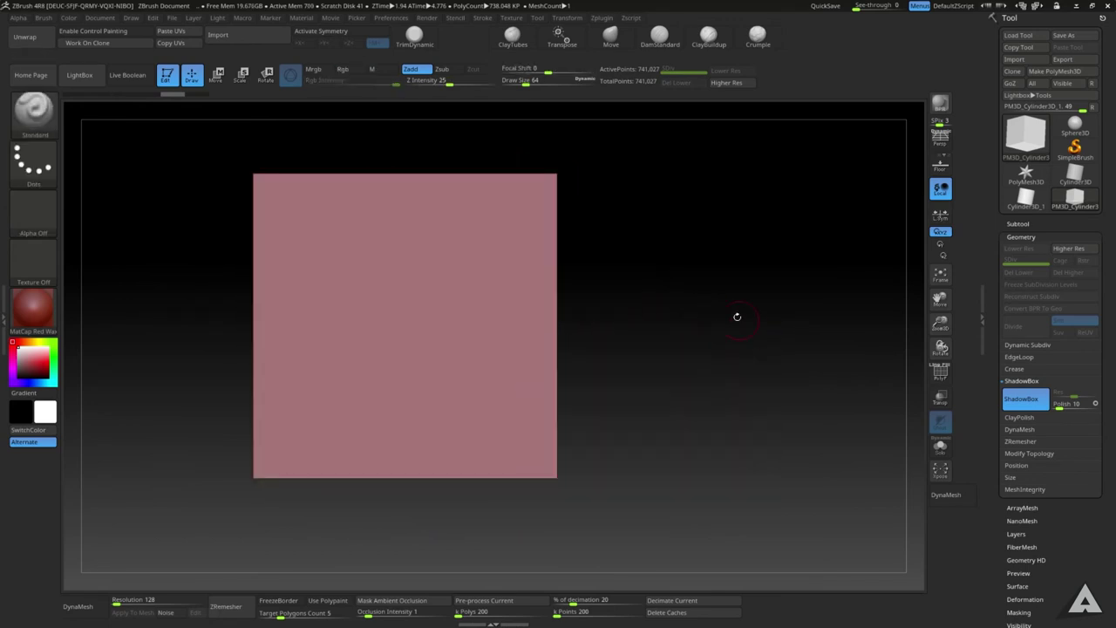
pyautogui.keyDown('alt'); pyautogui.moveTo(687, 291); pyautogui.dragTo(773, 309); pyautogui.keyUp('alt')
pyautogui.moveTo(706, 345)
pyautogui.mouseDown()
pyautogui.moveTo(747, 342)
pyautogui.moveTo(647, 362)
pyautogui.mouseUp()
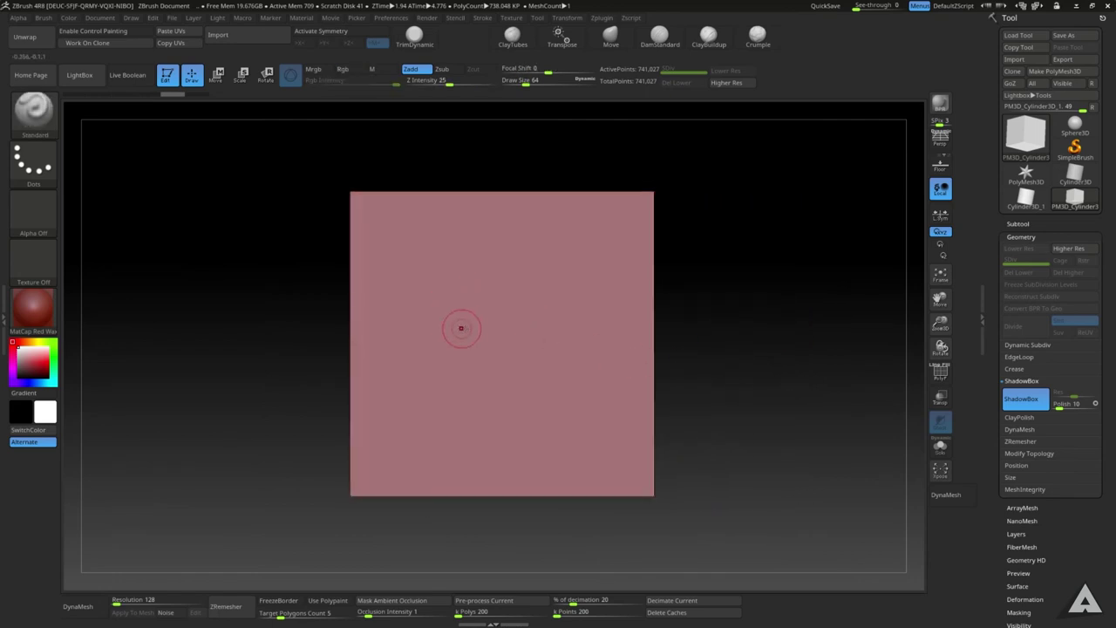
pyautogui.keyDown('ctrl'); pyautogui.moveTo(511, 369); pyautogui.dragTo(525, 194); pyautogui.keyUp('ctrl')
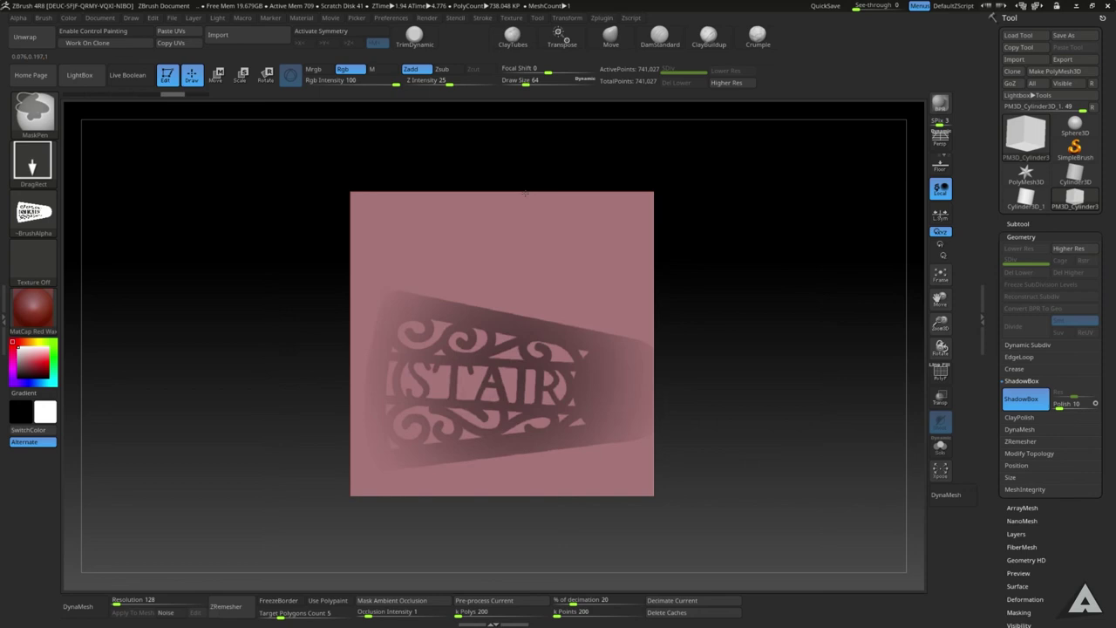
pyautogui.keyDown('ctrl'); pyautogui.moveTo(525, 194); pyautogui.dragTo(527, 194); pyautogui.keyUp('ctrl')
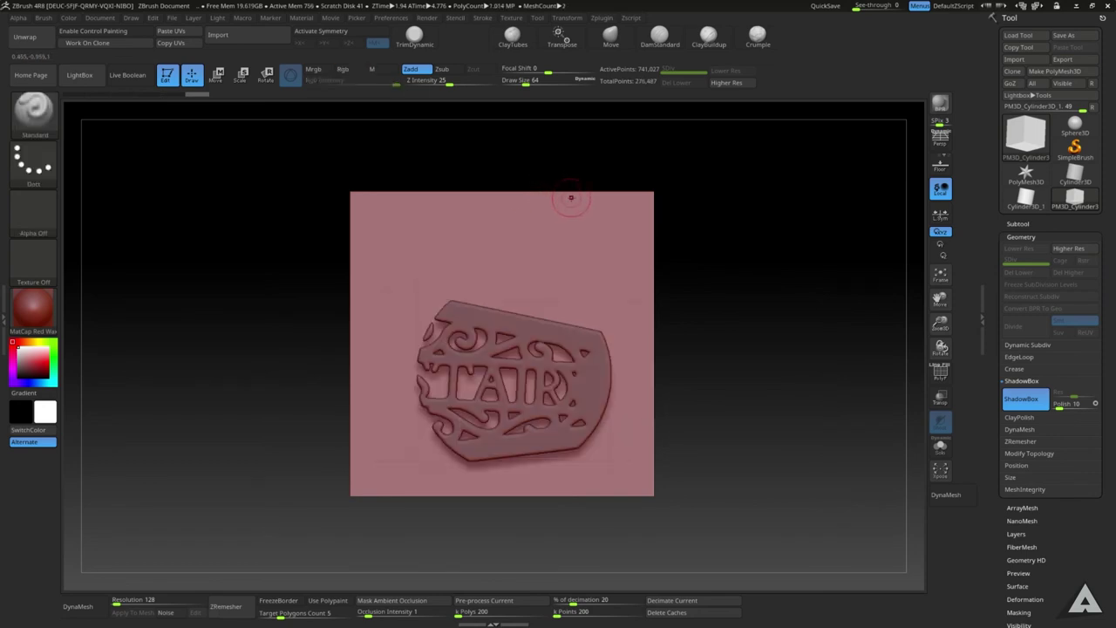
pyautogui.hotkey('ctrl', 'z')
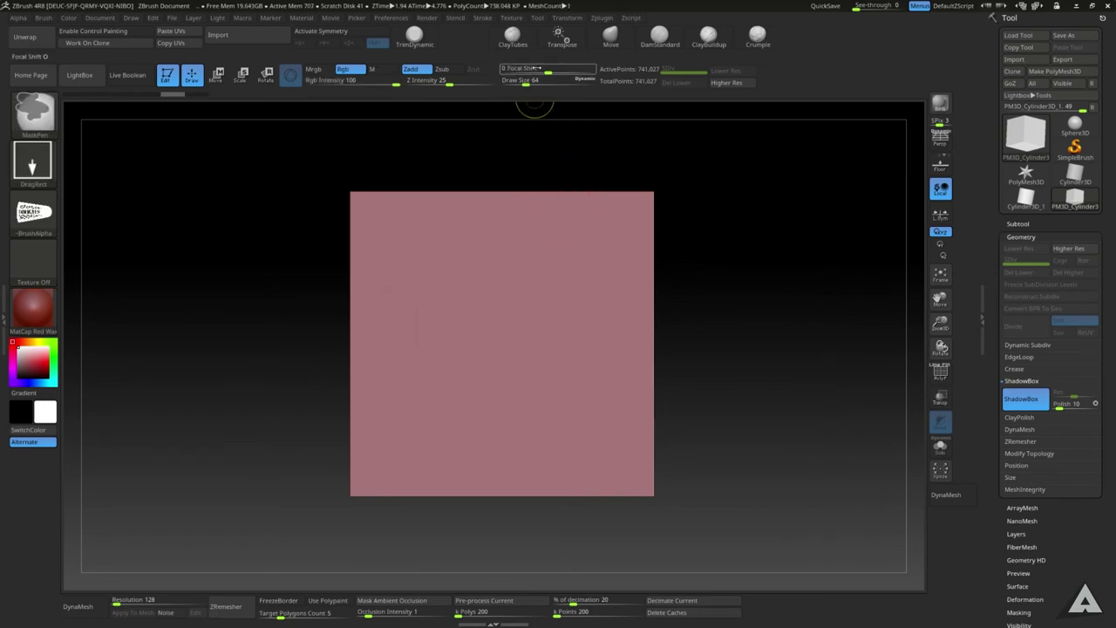
# Set the MaskPen's Focal Shift to -100 and stamp the STAIR alpha as a large mask centred on the wall.
pyautogui.moveTo(536, 68); pyautogui.dragTo(498, 69)
pyautogui.keyDown('shift'); pyautogui.moveTo(717, 246); pyautogui.dragTo(710, 244); pyautogui.keyUp('shift')
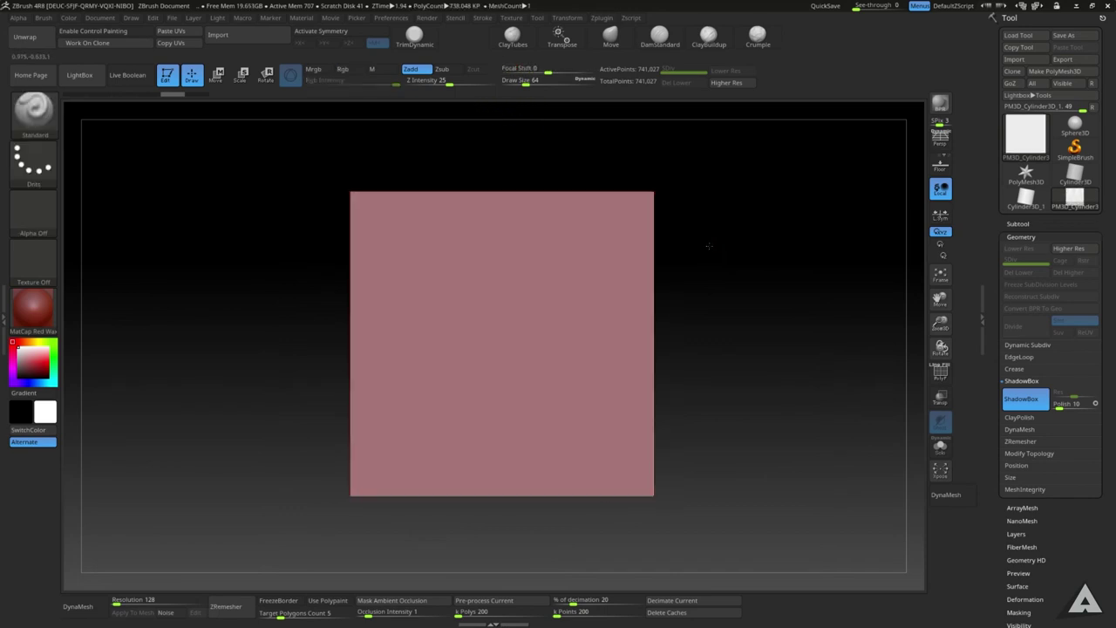
pyautogui.keyDown('ctrl'); pyautogui.moveTo(504, 358); pyautogui.dragTo(510, 140); pyautogui.keyUp('ctrl')
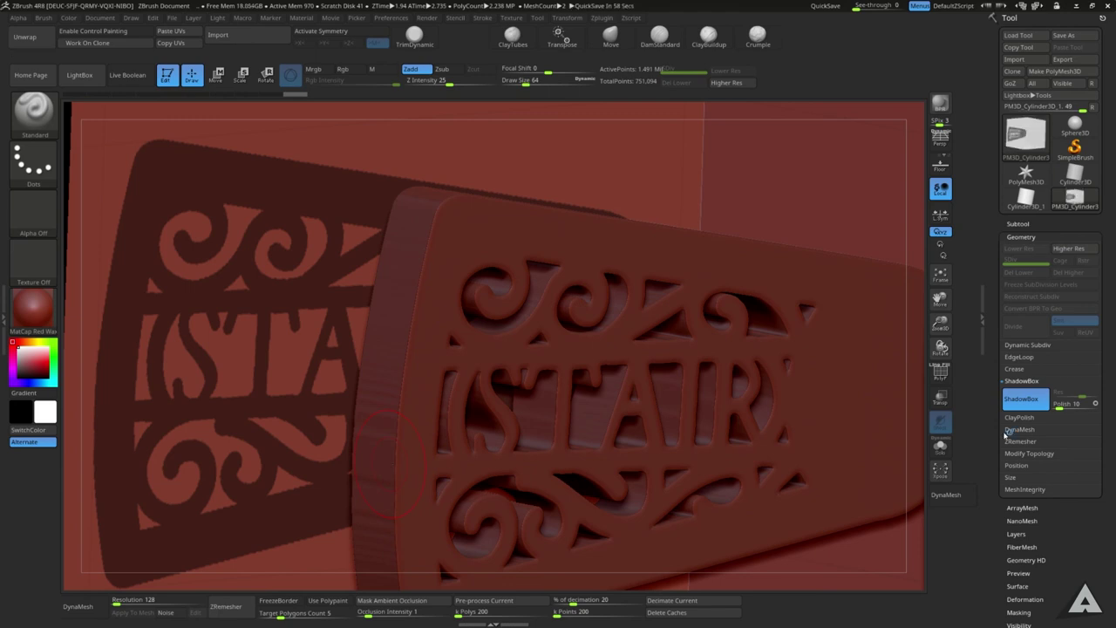
# Leave ShadowBox mode, set Polish to 30, and re-enter it to rebuild the STAIR panel with softer edges.
pyautogui.click(1019, 403)
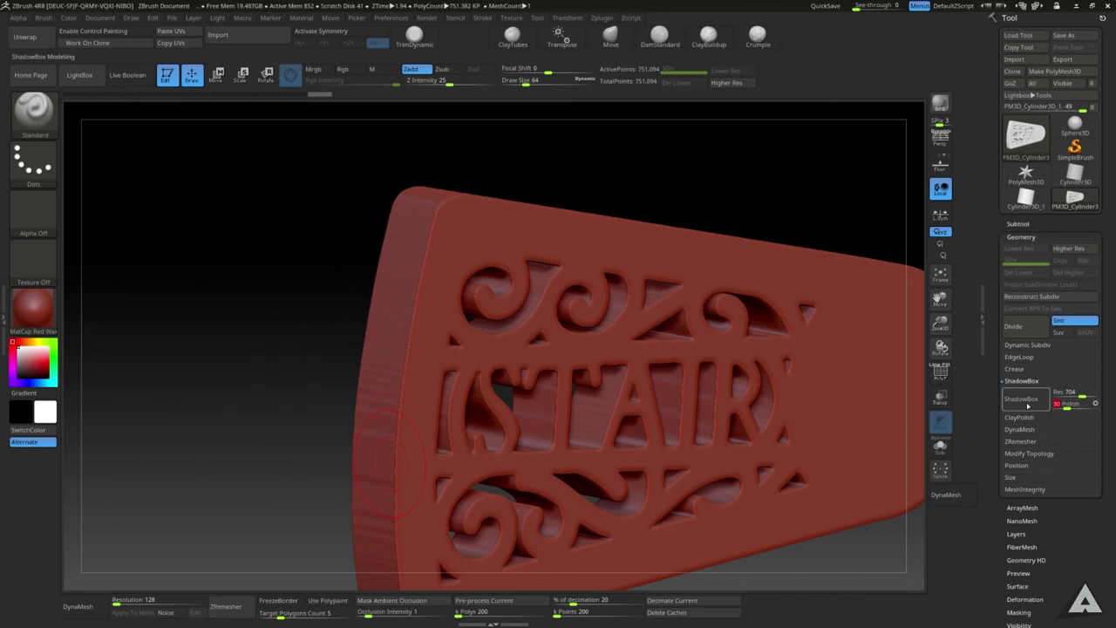
pyautogui.click(1041, 401)
pyautogui.press('ctrl')
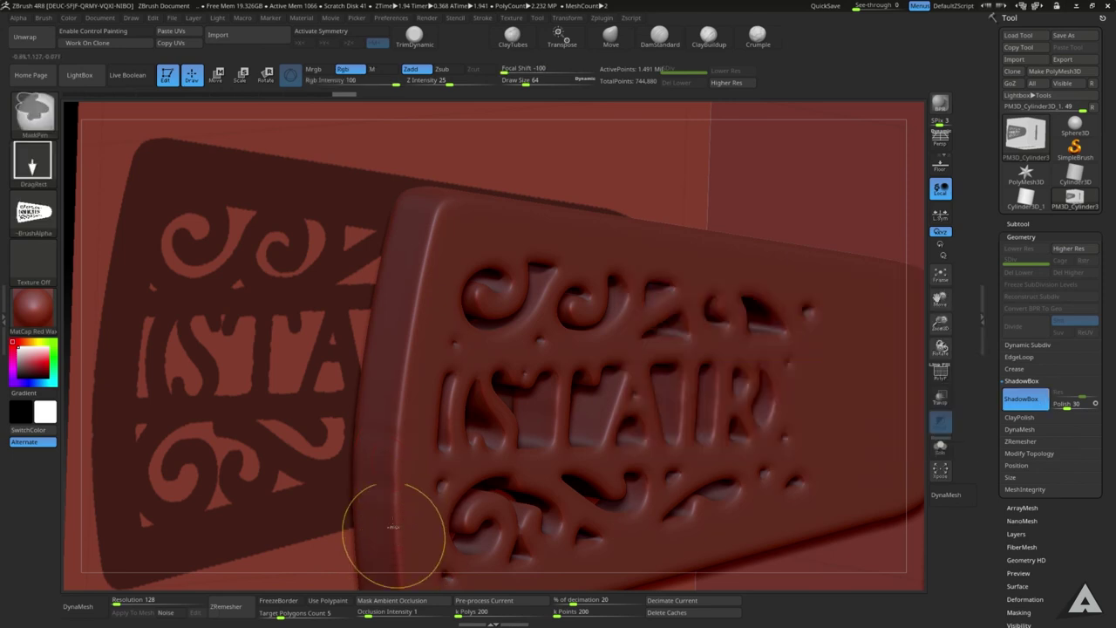